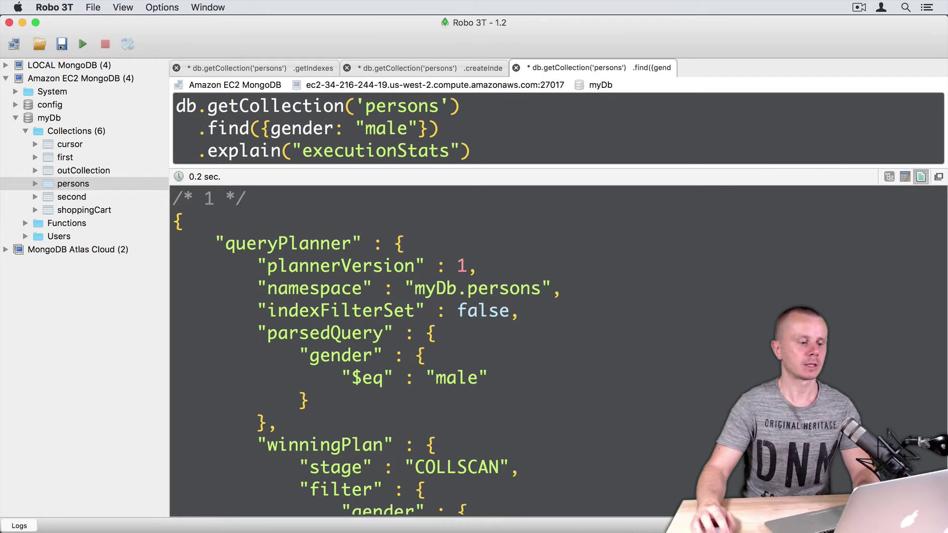
Replace the gender male filter with the case-insensitive name regex {name: /al/i}.
drag(261, 128, 428, 129)
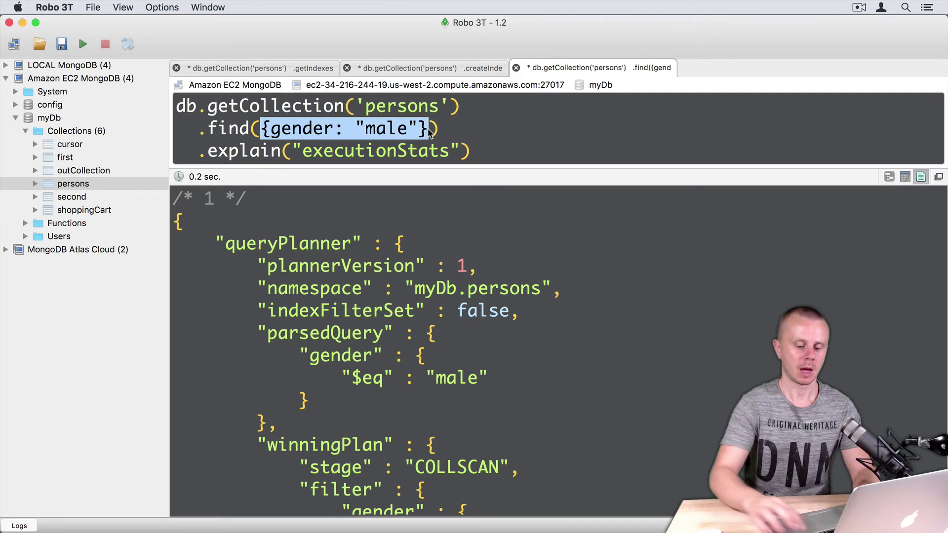
text({})
text(name)
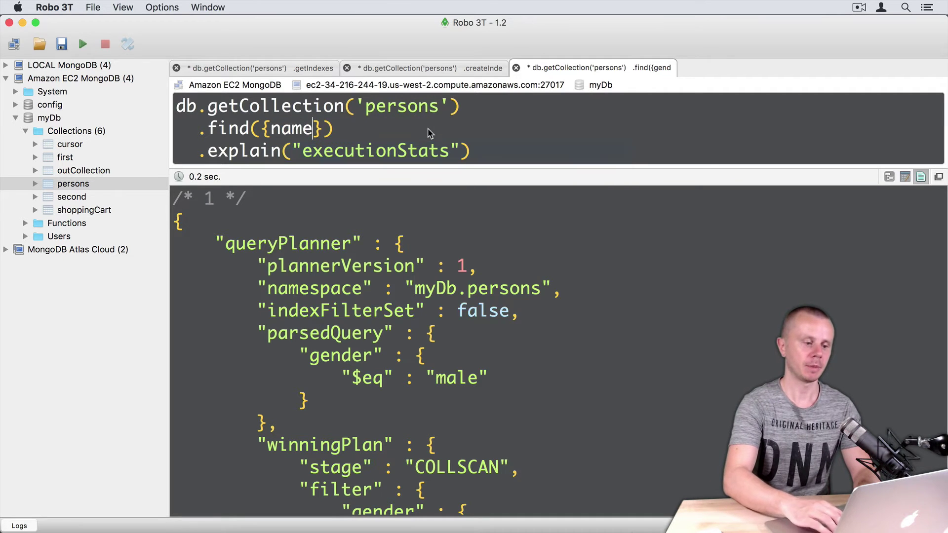
text(: )
text(/)
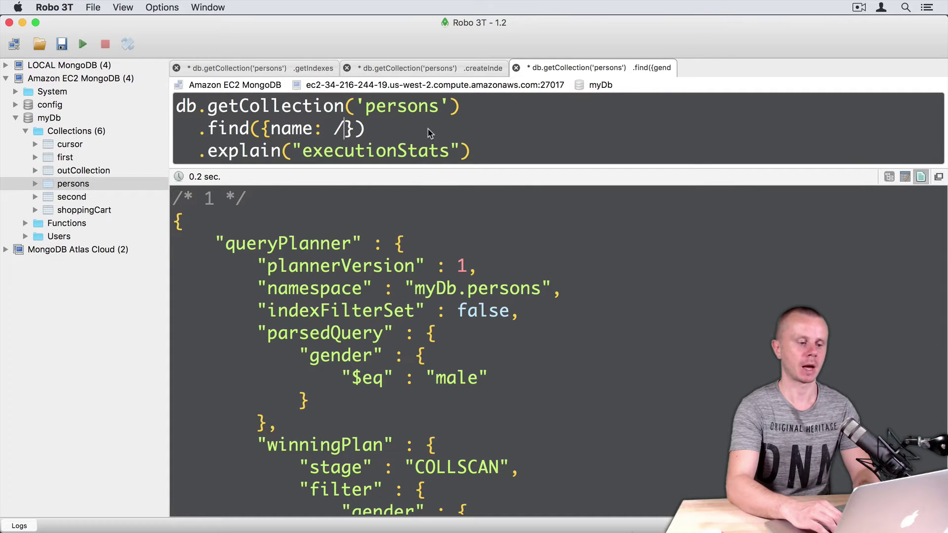
text(al/i)
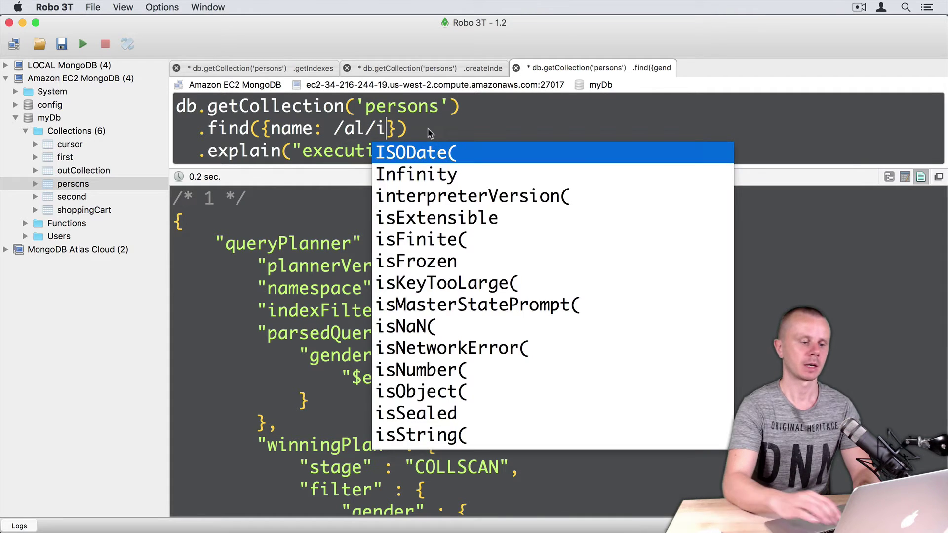
key(Escape)
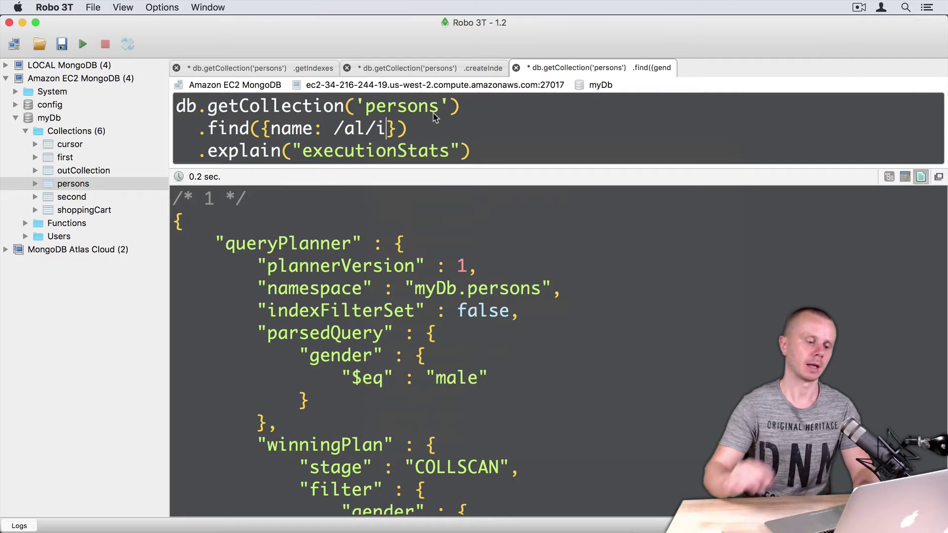
key(ctrl+Return)
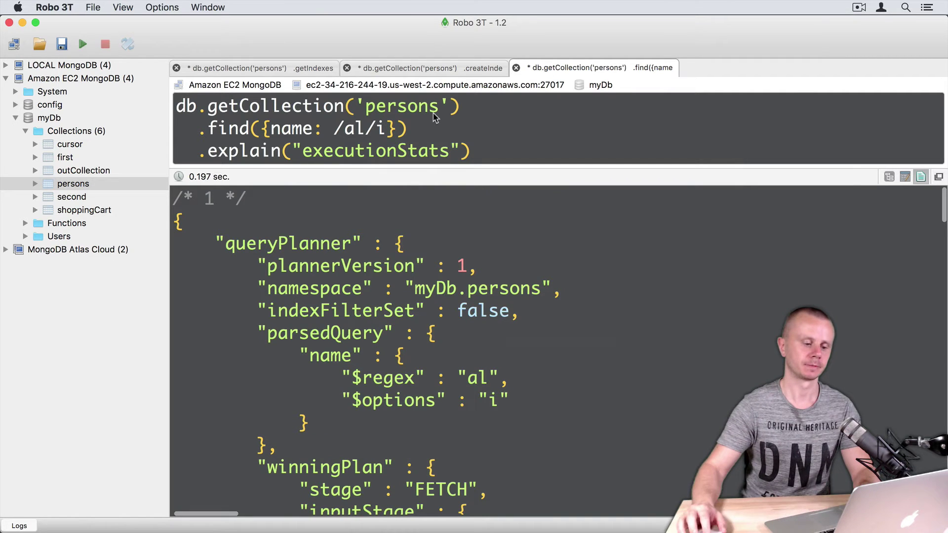
mouse_move(244, 333)
mouse_down()
mouse_move(370, 386)
mouse_move(426, 378)
mouse_up()
click(365, 380)
click(342, 401)
drag(343, 400, 508, 400)
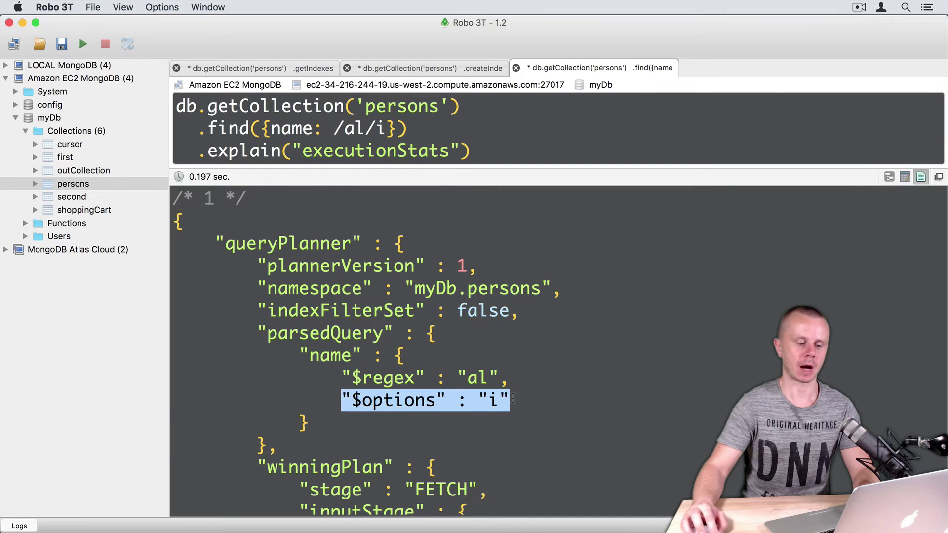
click(500, 401)
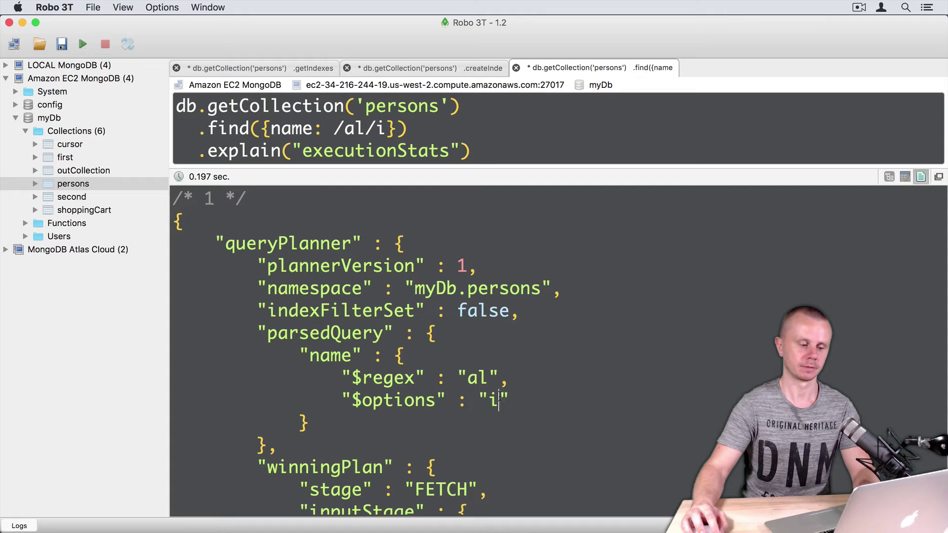
mouse_move(297, 353)
mouse_down()
mouse_move(348, 400)
mouse_move(347, 422)
mouse_up()
scroll(346, 420, down, 1)
scroll(345, 403, down, 5)
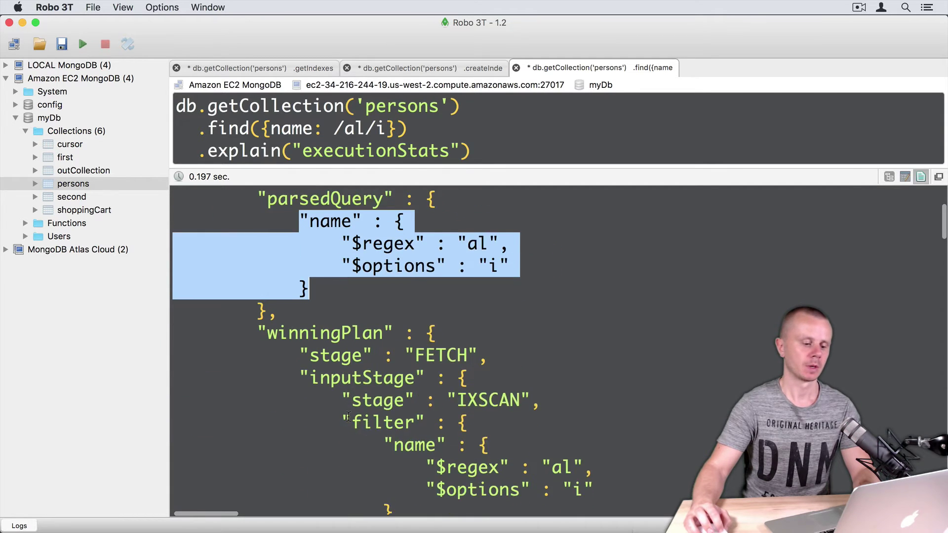
scroll(339, 378, down, 1)
drag(339, 378, 542, 379)
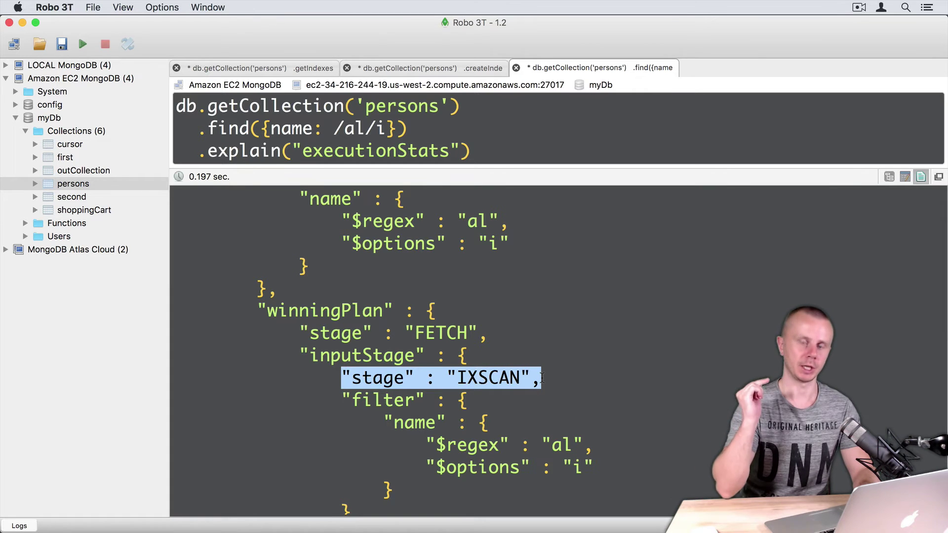
scroll(356, 257, down, 10)
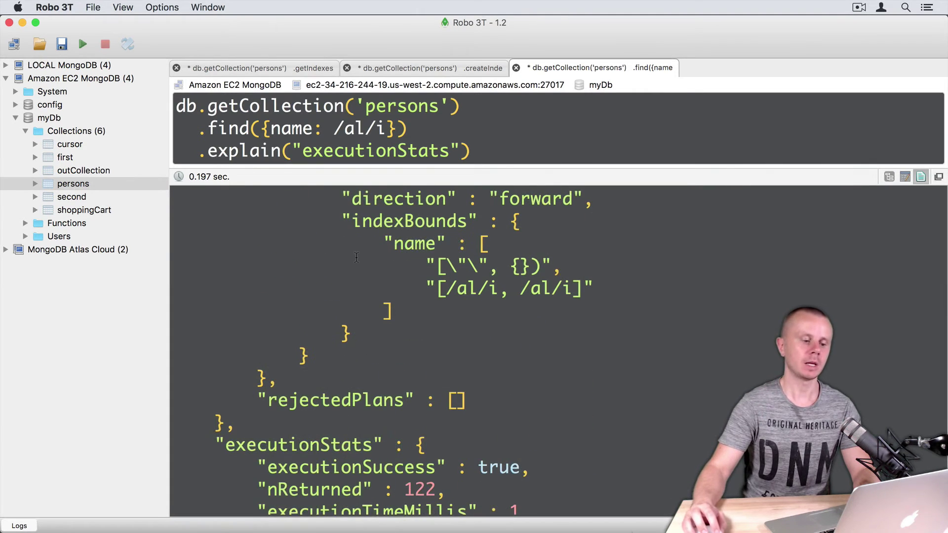
drag(345, 220, 381, 331)
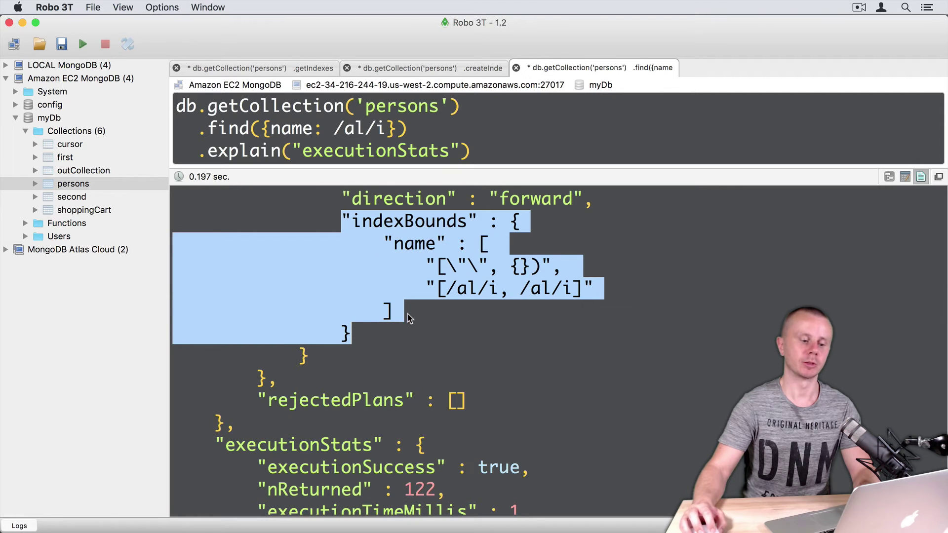
click(437, 315)
drag(427, 266, 565, 264)
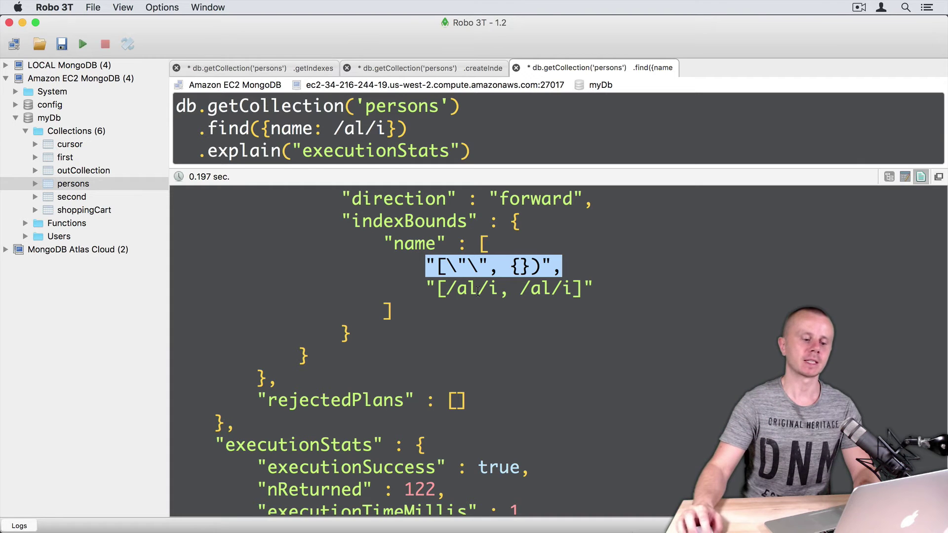
drag(433, 290, 599, 287)
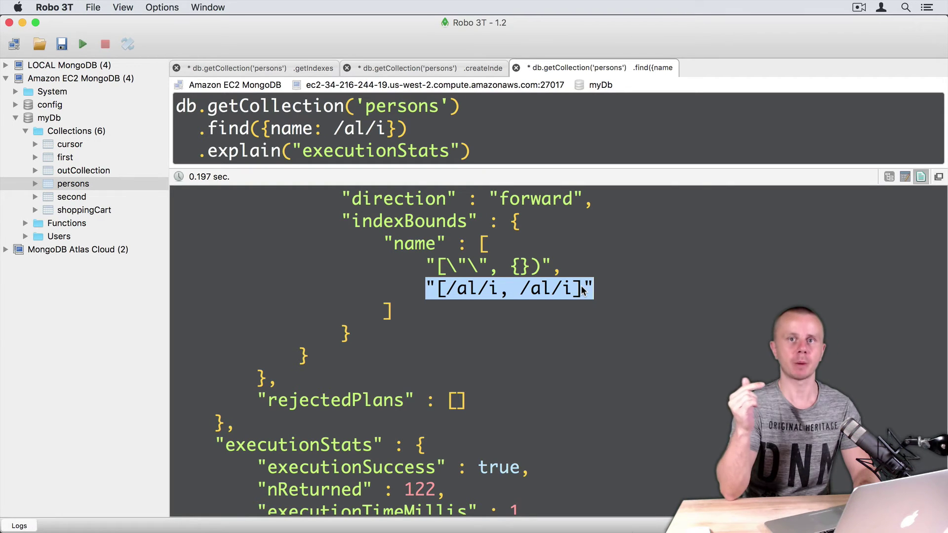
click(582, 291)
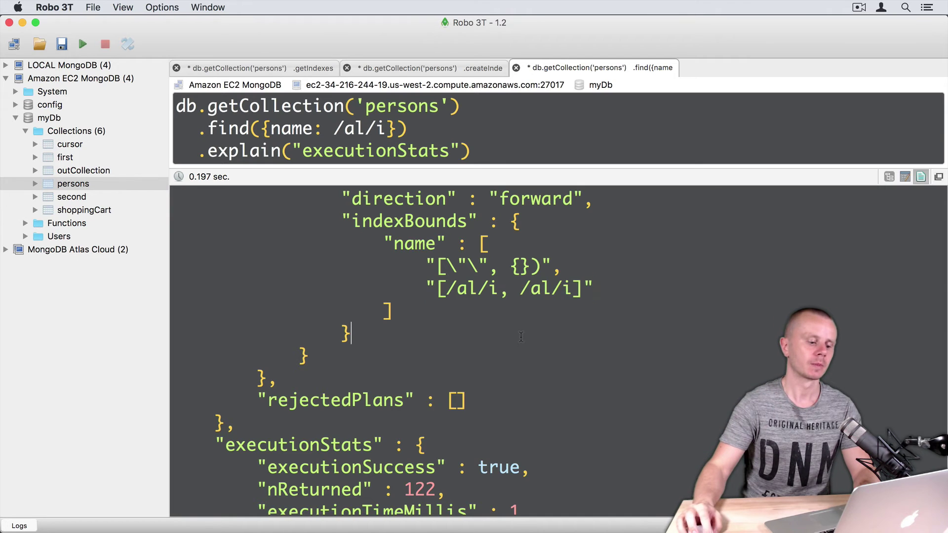
scroll(444, 333, down, 1)
scroll(301, 313, down, 5)
double_click(301, 311)
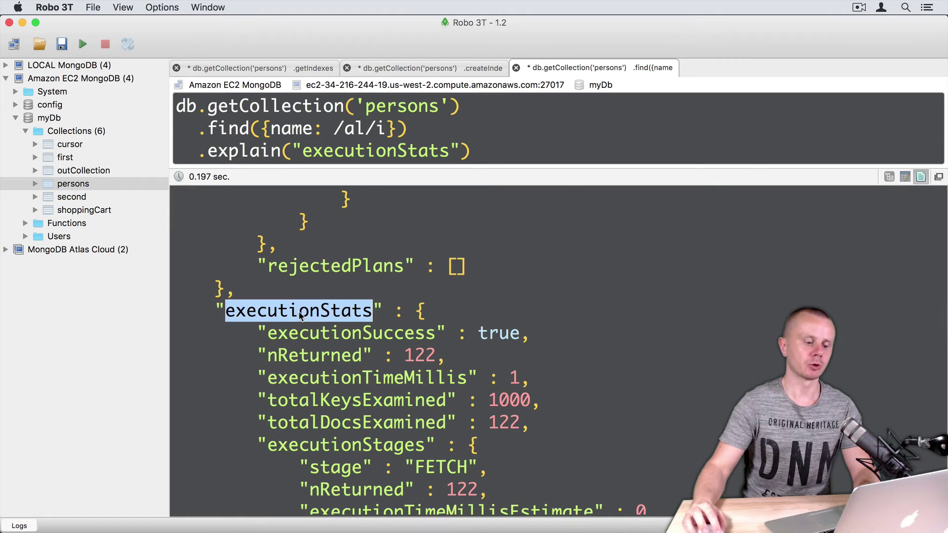
scroll(366, 367, down, 1)
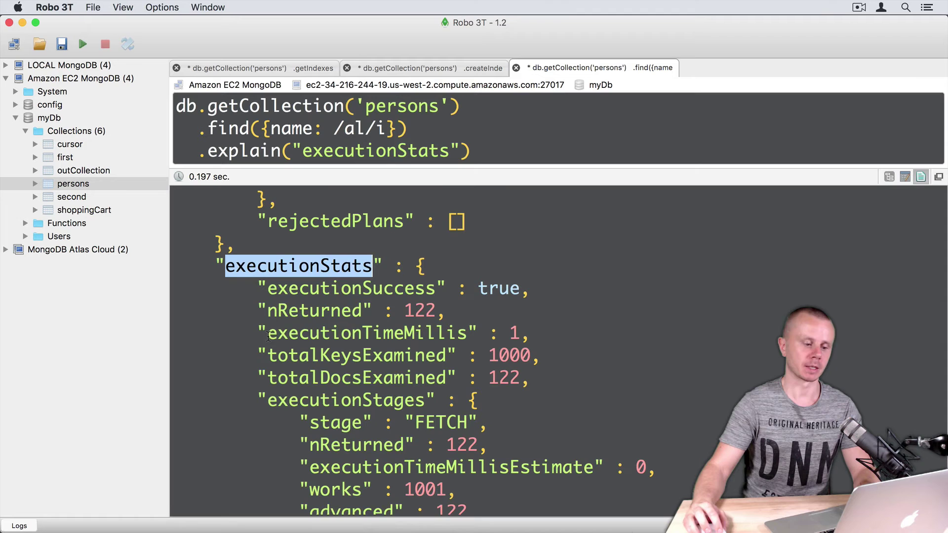
drag(251, 330, 524, 334)
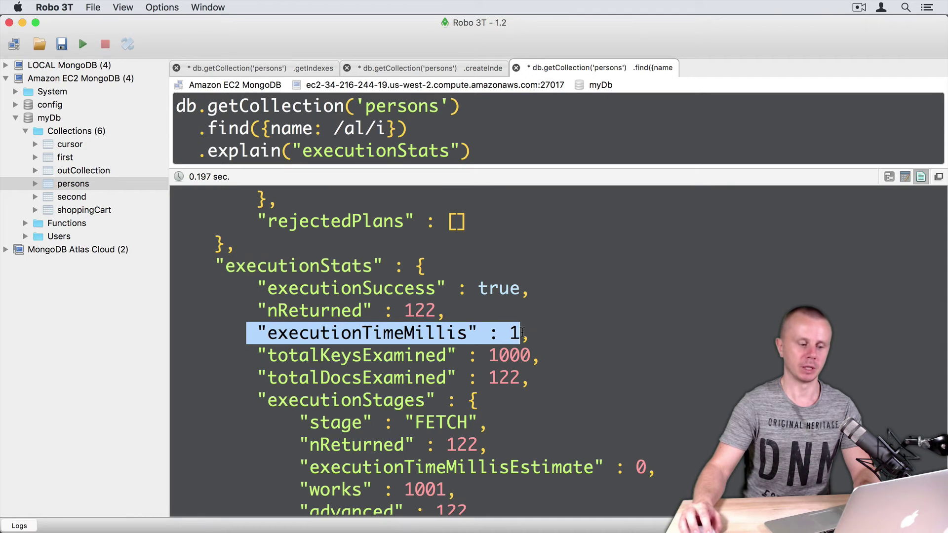
drag(266, 356, 537, 360)
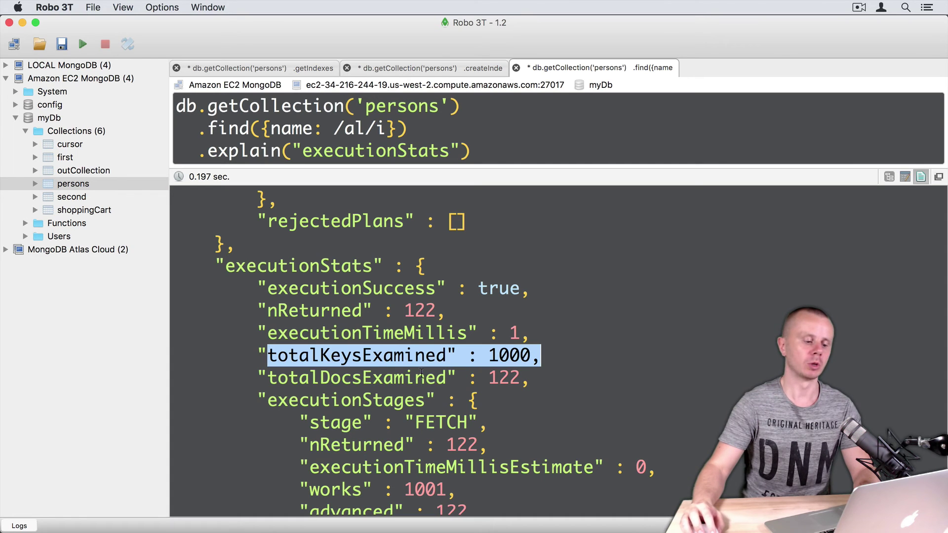
drag(256, 378, 529, 382)
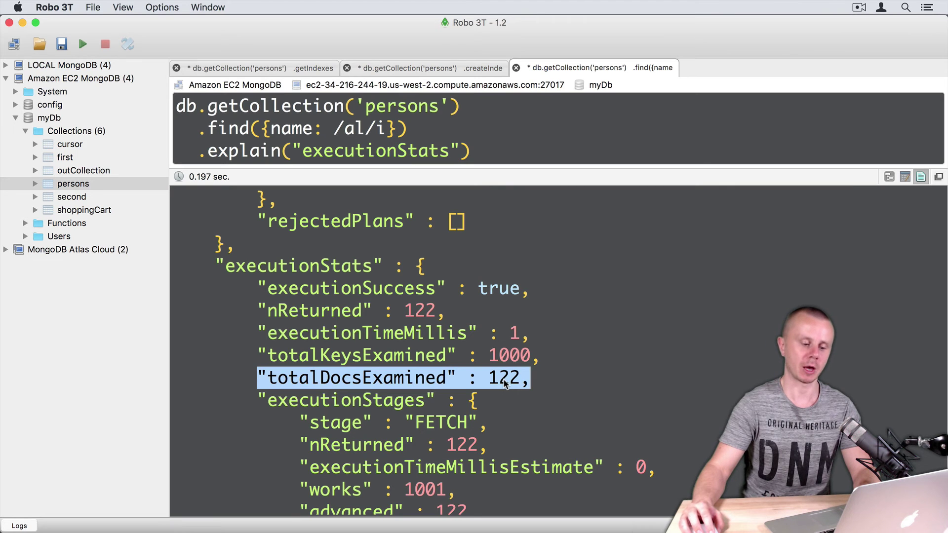
scroll(504, 382, down, 3)
scroll(505, 382, down, 1)
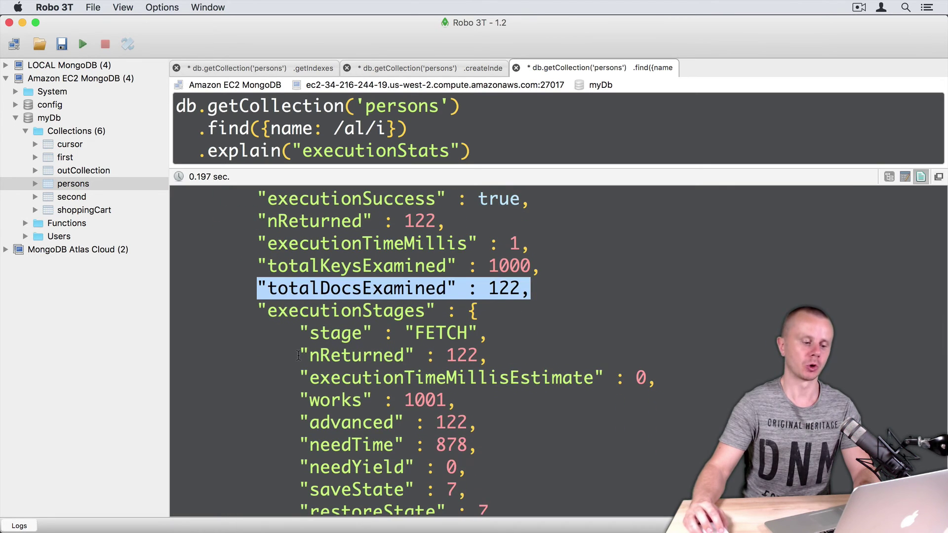
drag(299, 356, 484, 362)
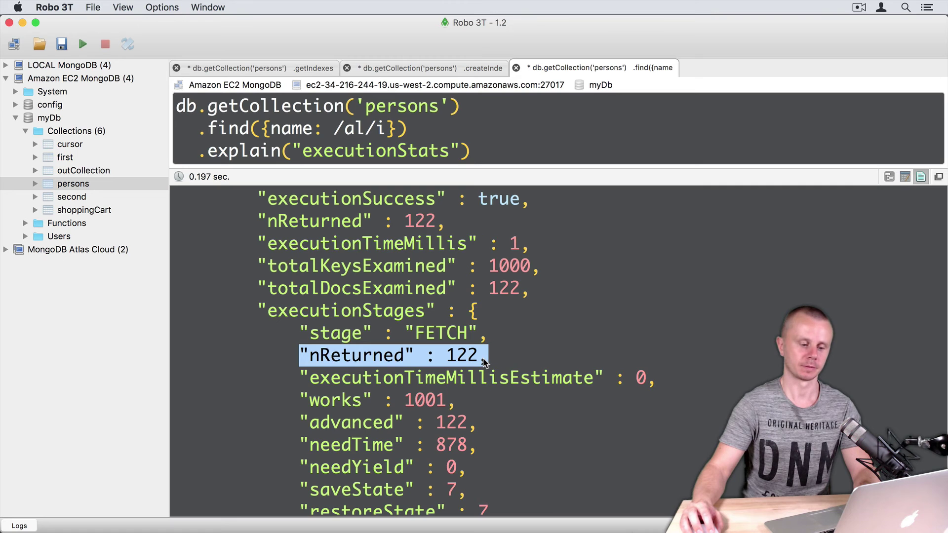